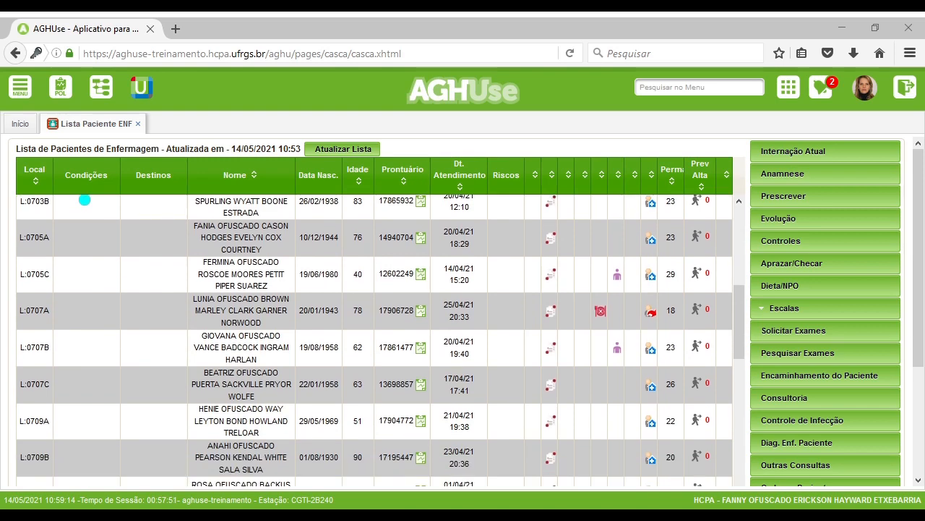
Step: Select the patient in bed L:0707A in the nursing list and open Encaminhamento do Paciente for them
scroll(84, 200, up, 5)
click(250, 299)
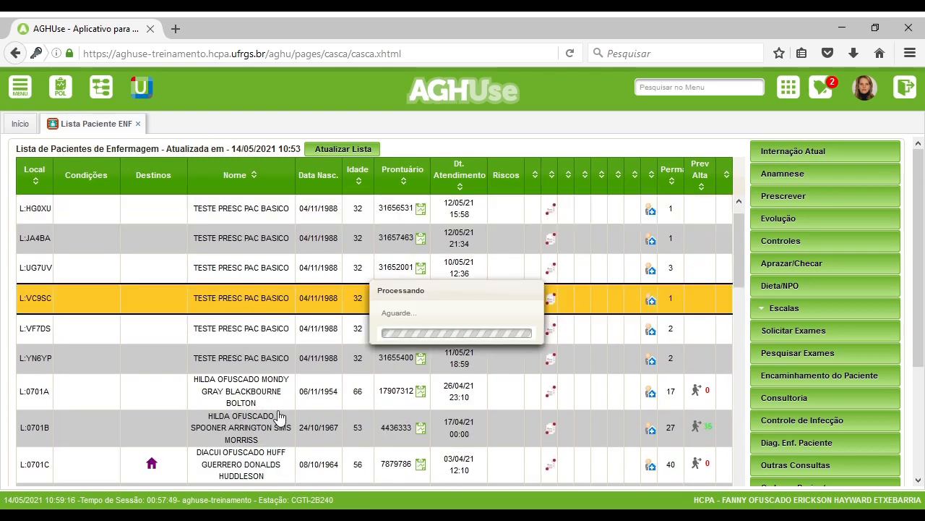
scroll(282, 418, down, 4)
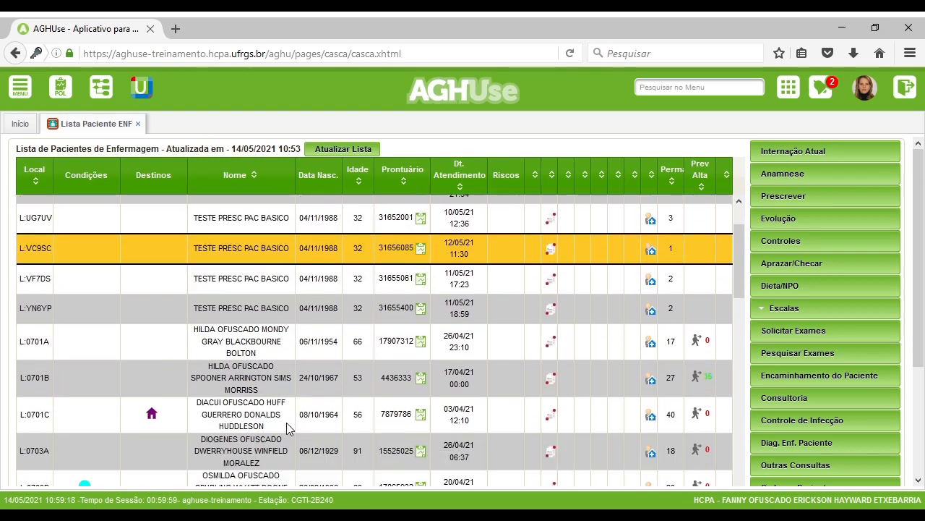
scroll(282, 402, down, 3)
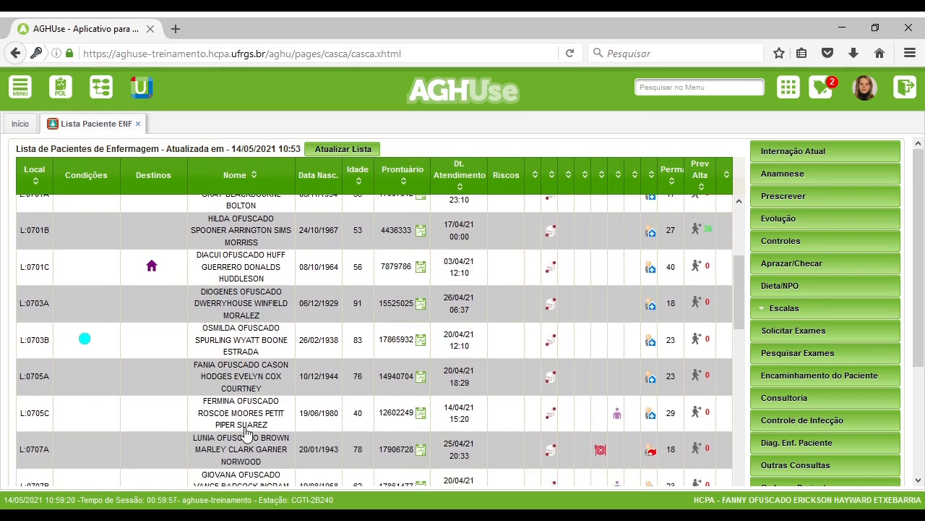
click(275, 448)
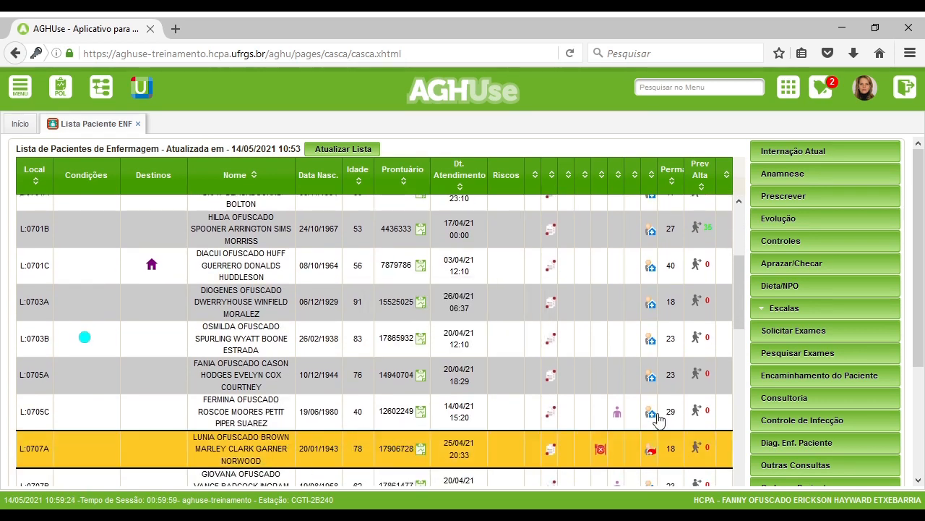
click(833, 377)
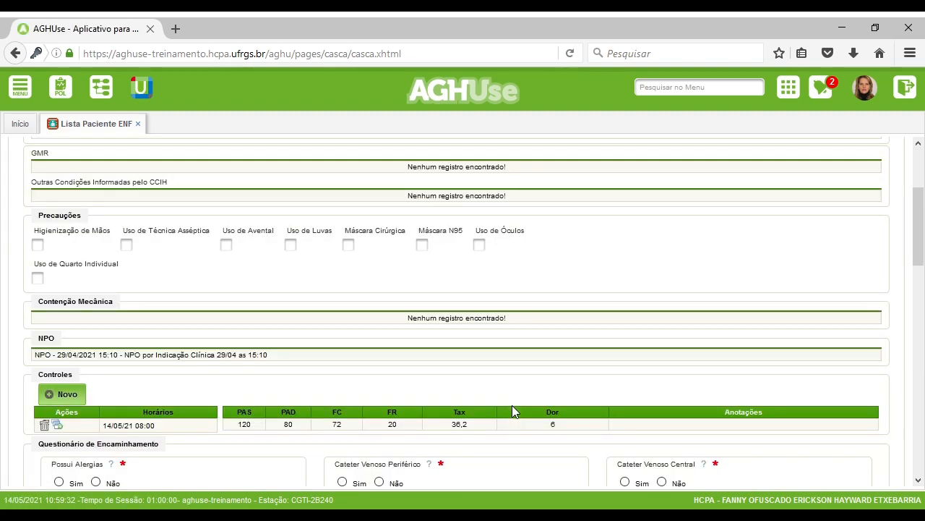
Step: Review the referral form's patient information, diagnoses, risks, precautions, NPO, Controles and questionnaire sections
scroll(432, 313, up, 3)
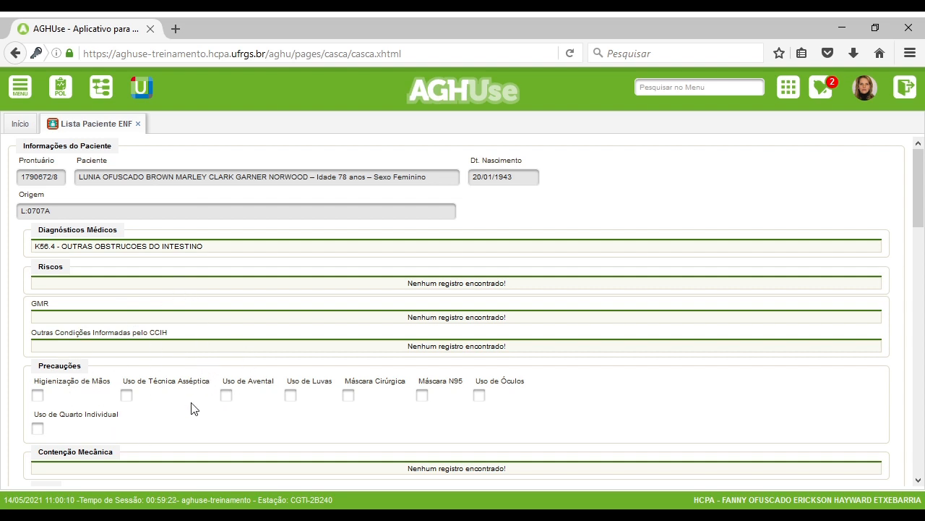
scroll(194, 407, down, 2)
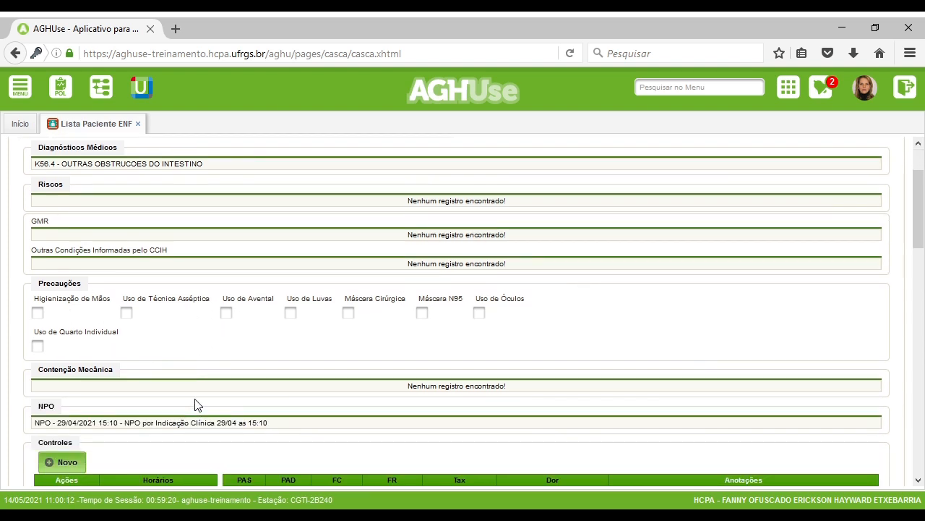
scroll(194, 405, down, 2)
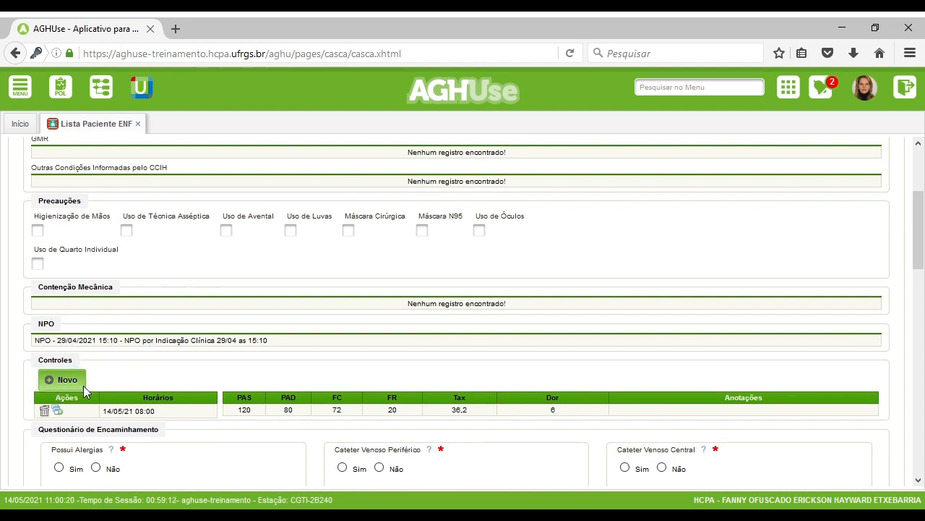
scroll(112, 408, down, 3)
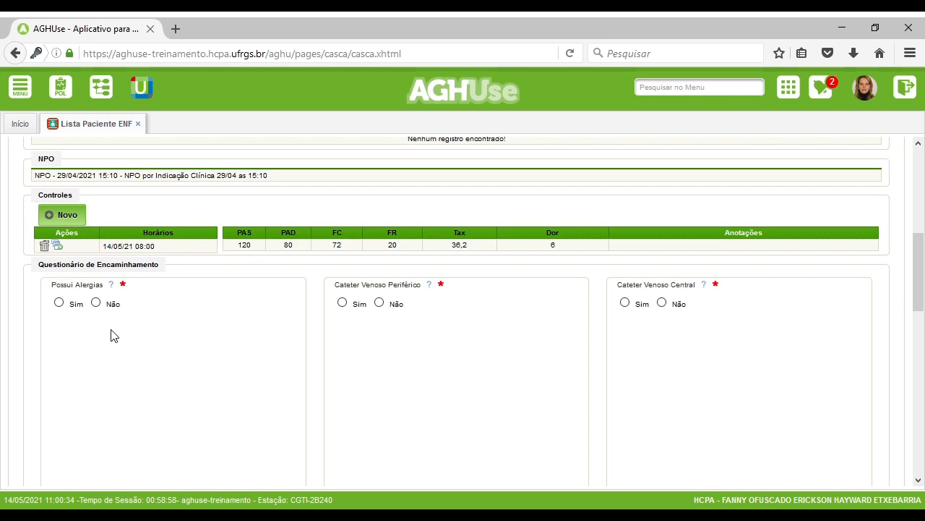
scroll(119, 333, down, 1)
scroll(124, 323, down, 3)
scroll(132, 276, up, 2)
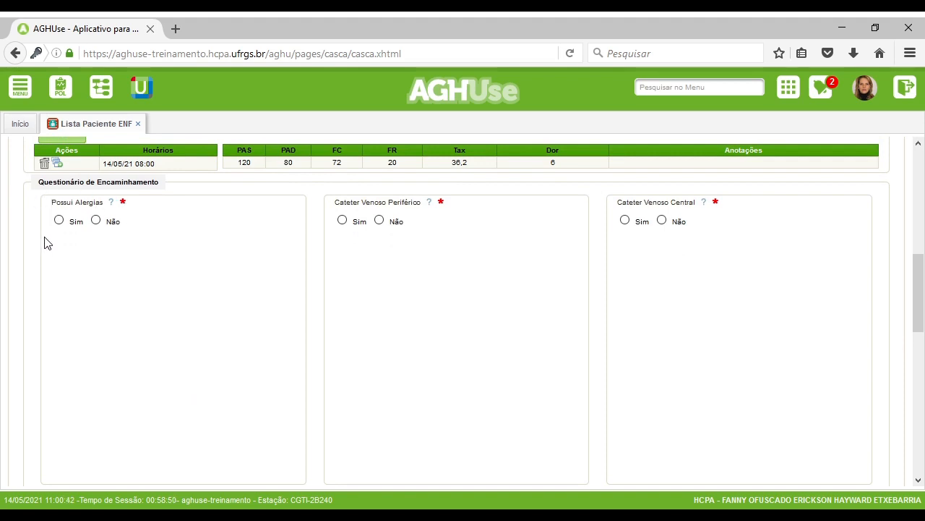
Step: Answer Sim to Possui Alergias and enter Dipirona as the allergy
click(59, 220)
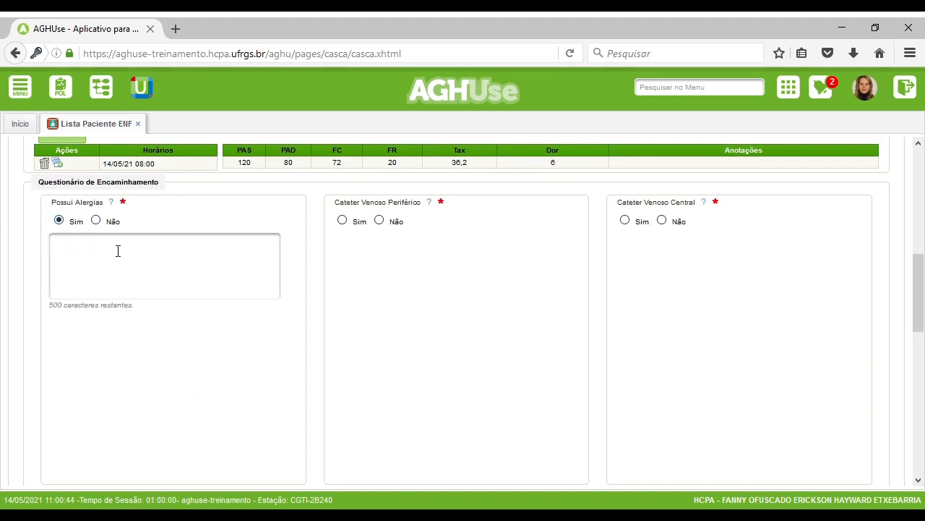
click(118, 249)
text(Dip)
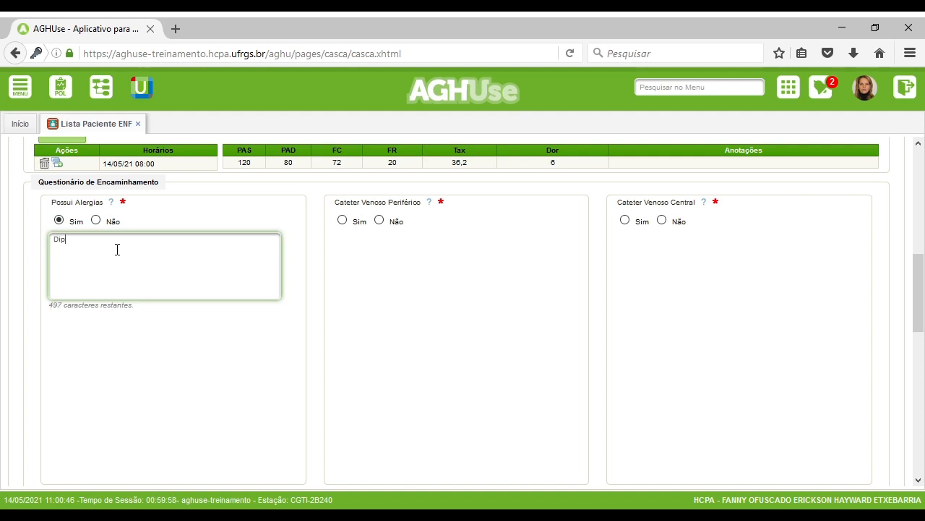
text(irona)
Step: Answer Sim to Cateter Venoso Periférico with type Cateter de teflon curto, condition Salinizado and the note MSD
click(343, 221)
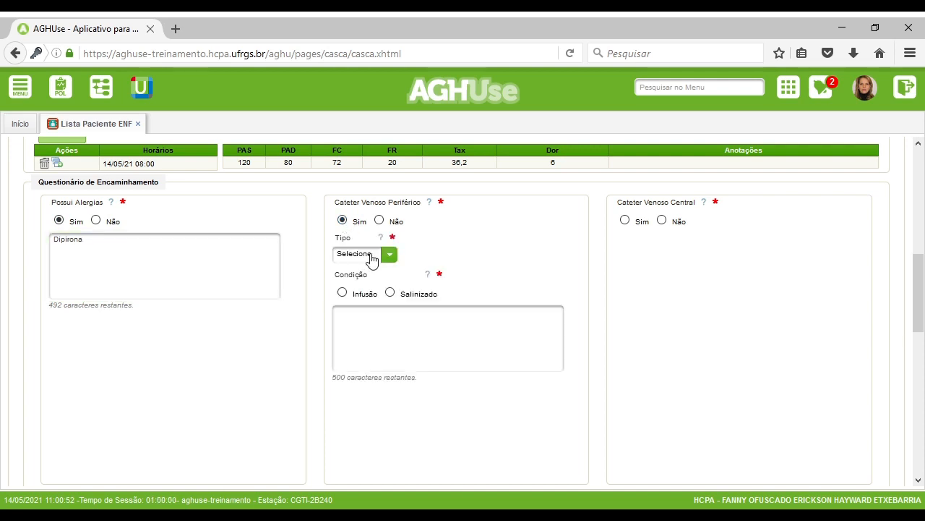
click(391, 257)
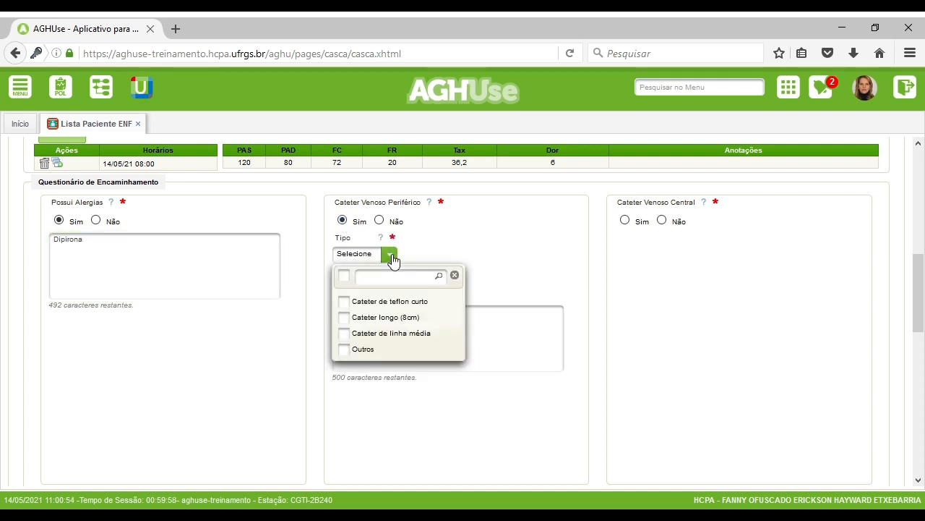
click(344, 301)
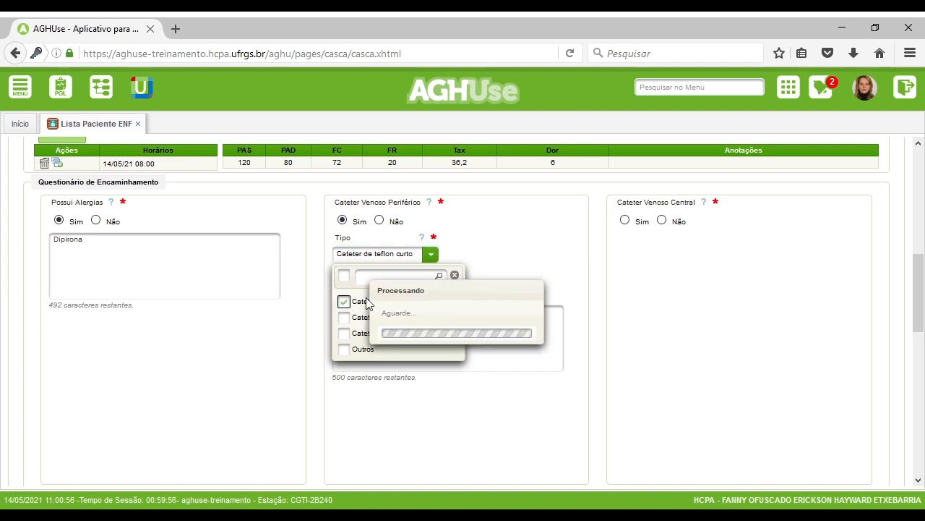
click(566, 218)
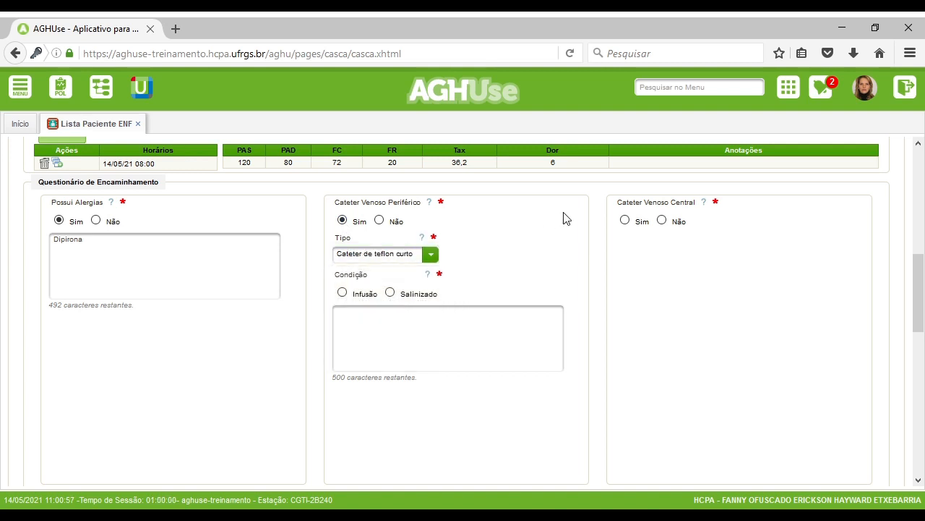
click(392, 295)
click(349, 328)
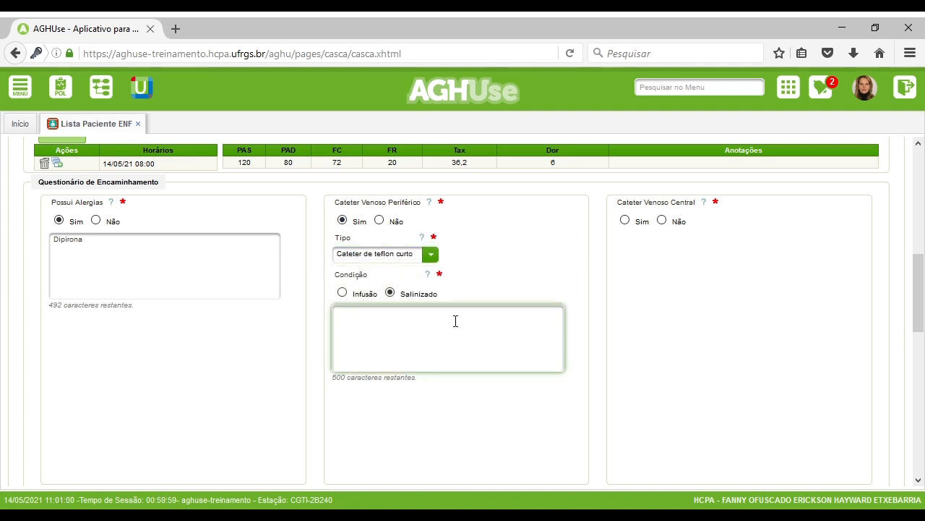
text(MSD)
scroll(697, 290, down, 2)
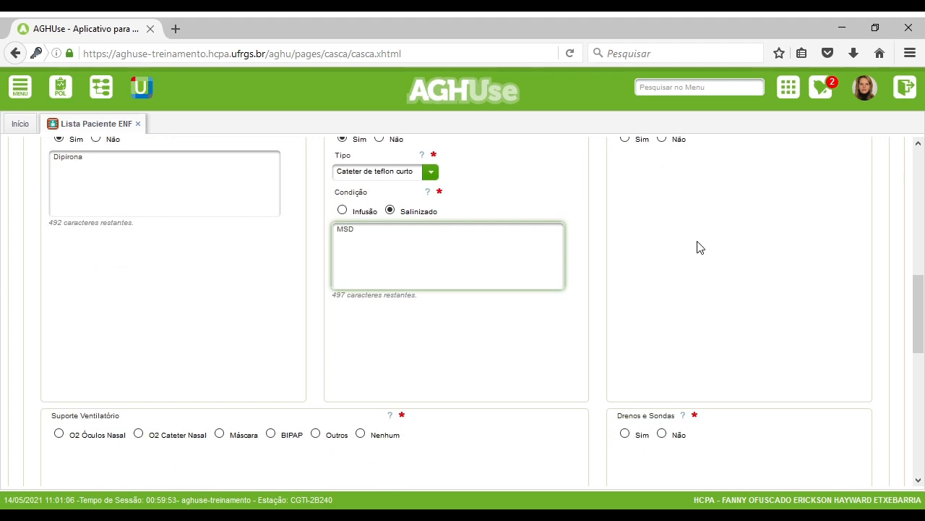
scroll(698, 248, up, 2)
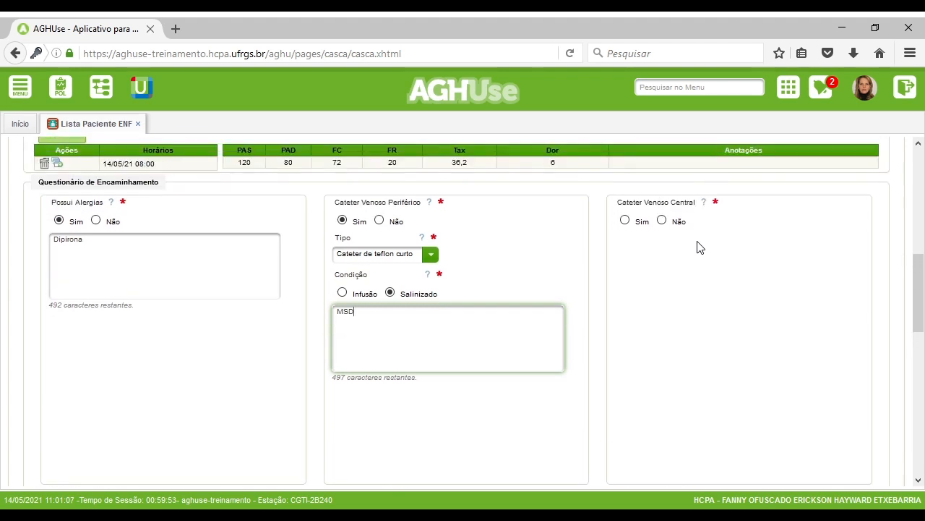
click(626, 222)
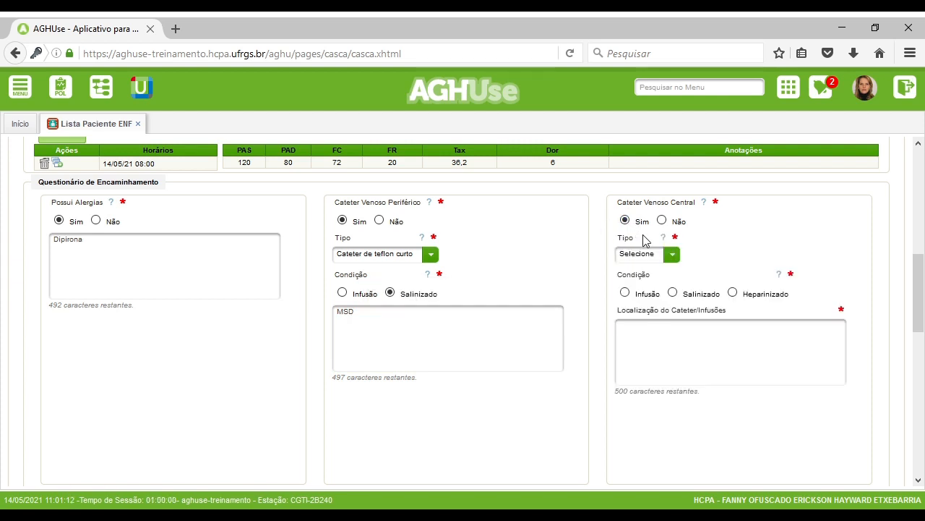
click(655, 255)
click(846, 189)
Step: Answer Não to Cateter Venoso Central and set Suporte Ventilatório to O2 Cateter Nasal with an O2 volume of 3 l/min
click(663, 222)
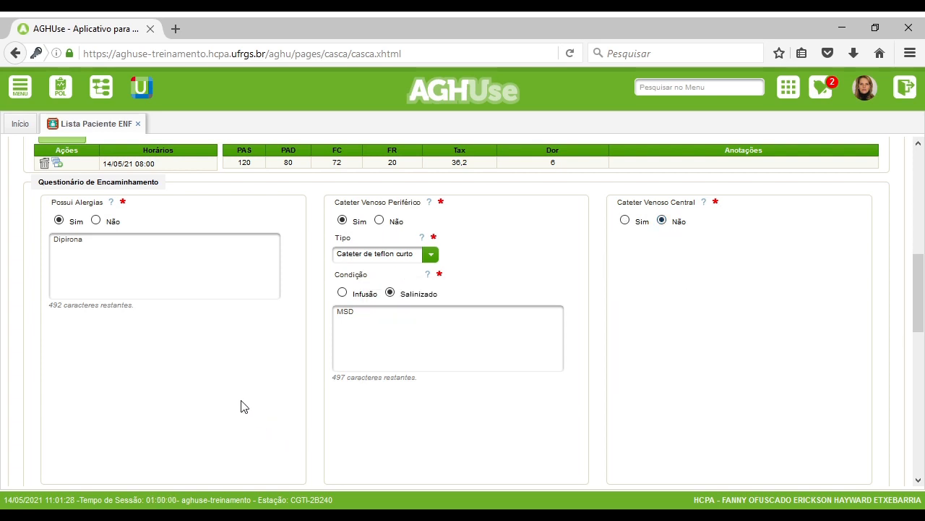
scroll(239, 404, down, 4)
scroll(240, 400, down, 1)
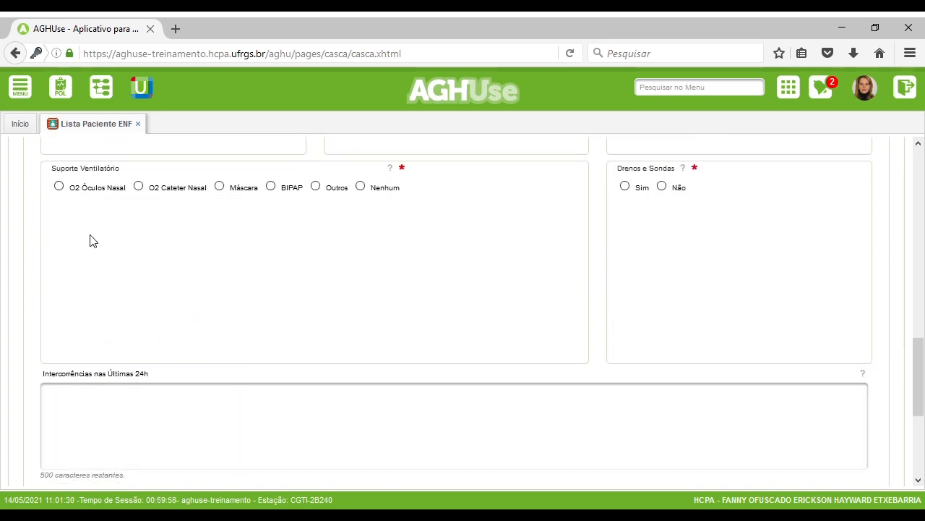
click(138, 185)
click(66, 223)
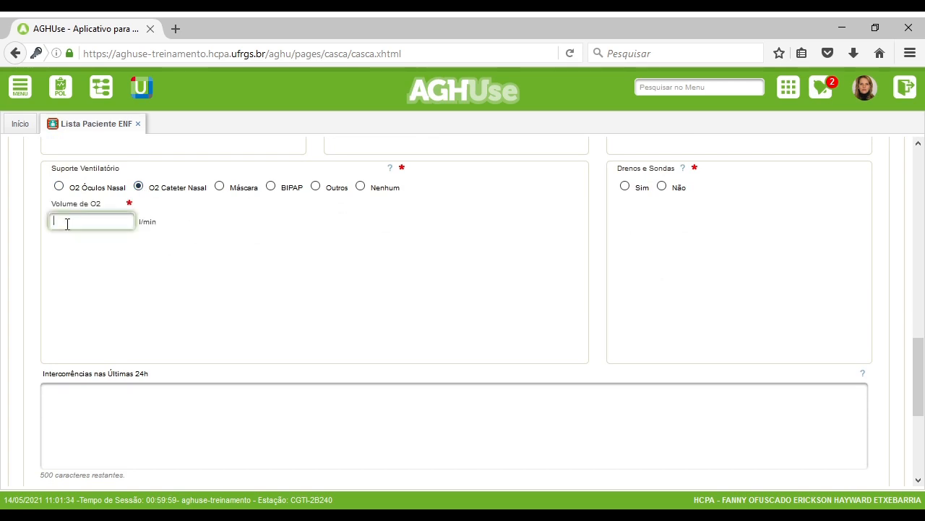
text(3)
click(422, 238)
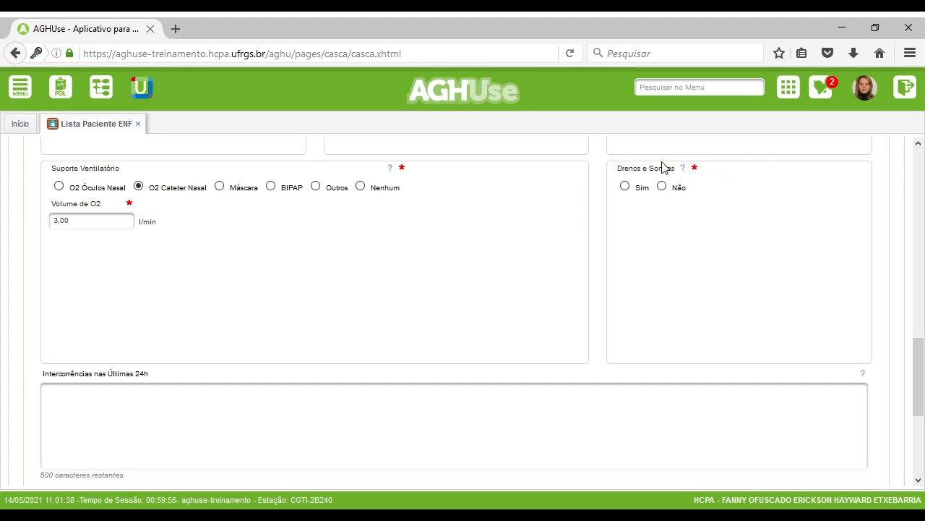
Step: Answer Sim to Drenos e Sondas with type SNE, location Narina direita and the observation Fechado
click(626, 186)
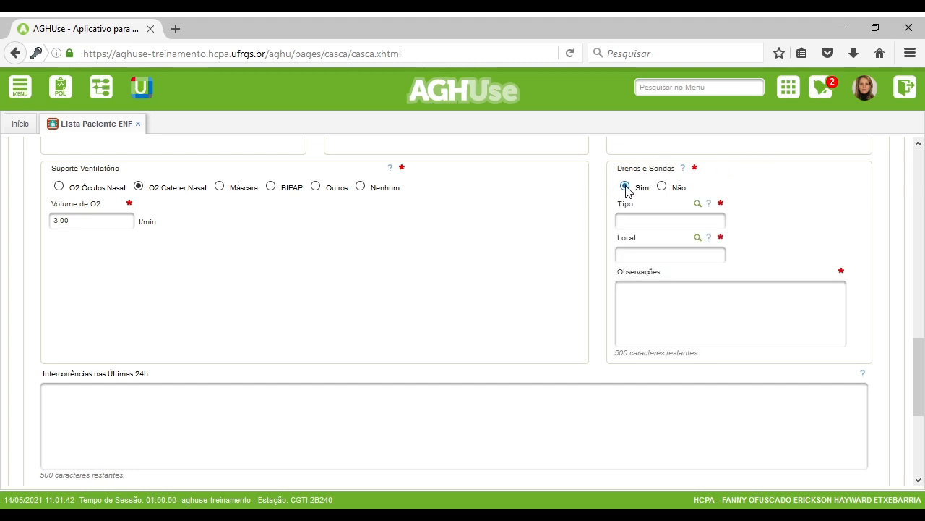
click(633, 223)
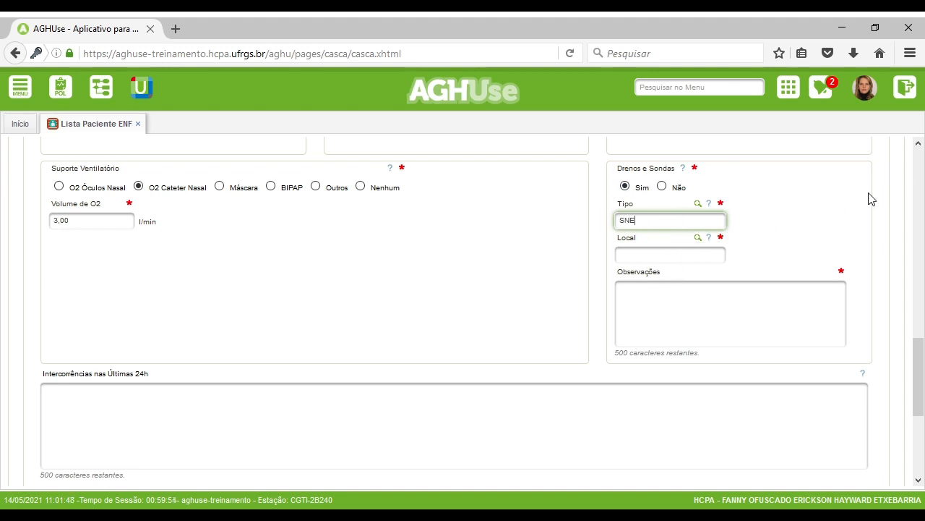
click(645, 253)
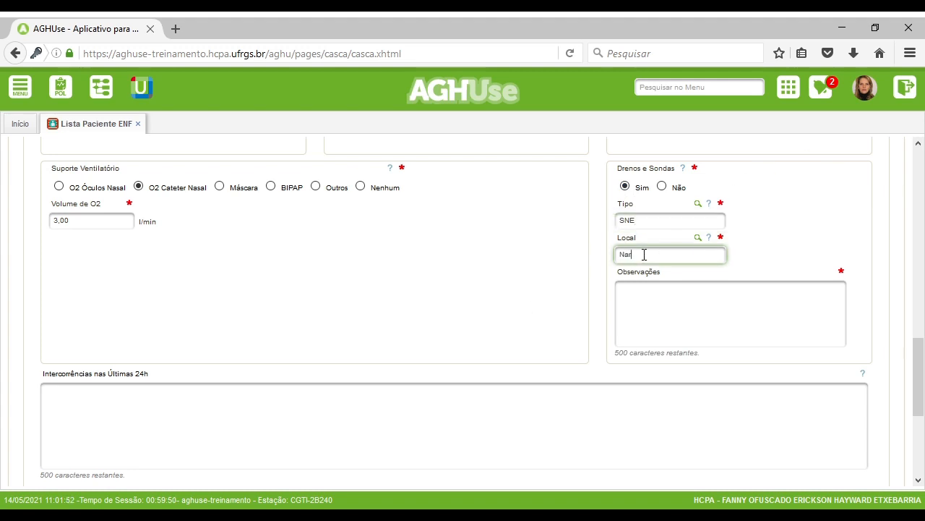
click(653, 305)
text(Fechado)
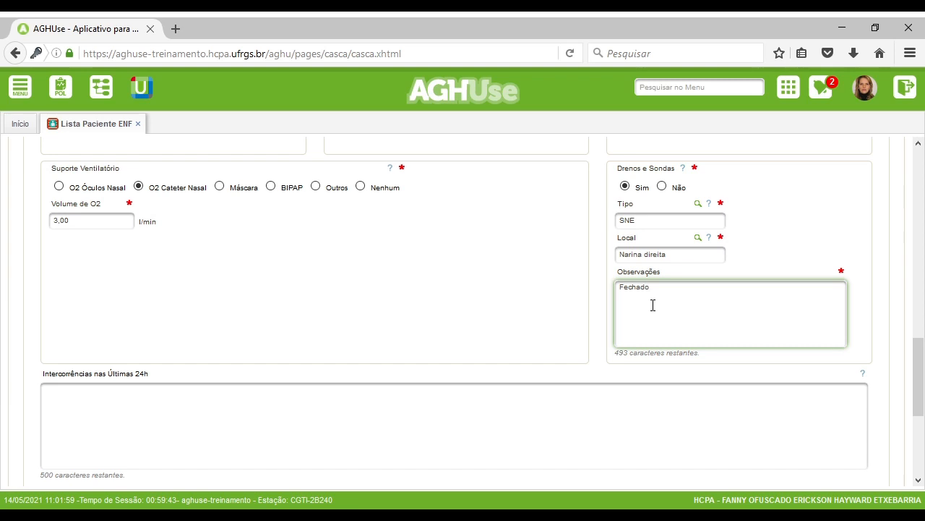
Step: Enter Nenhuma for Intercorrências nas Últimas 24h and save the questionnaire as pending
click(298, 460)
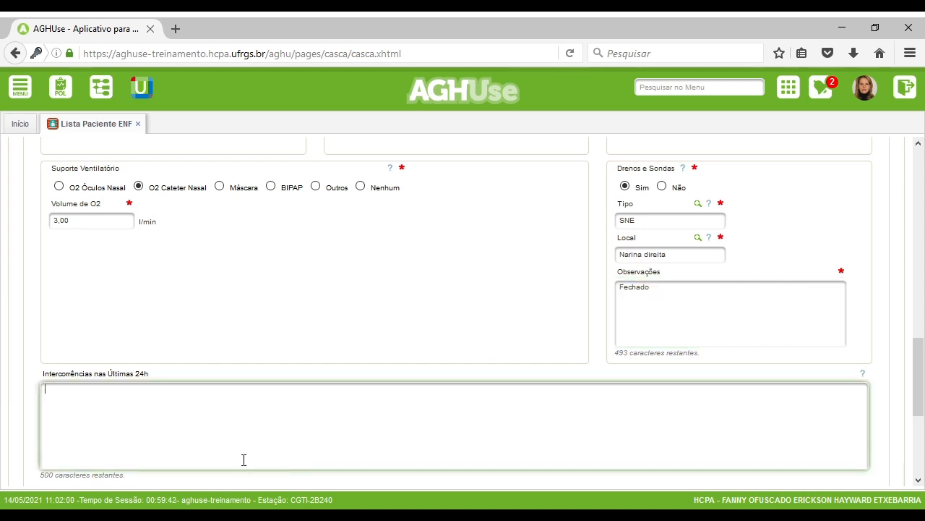
scroll(333, 320, down, 2)
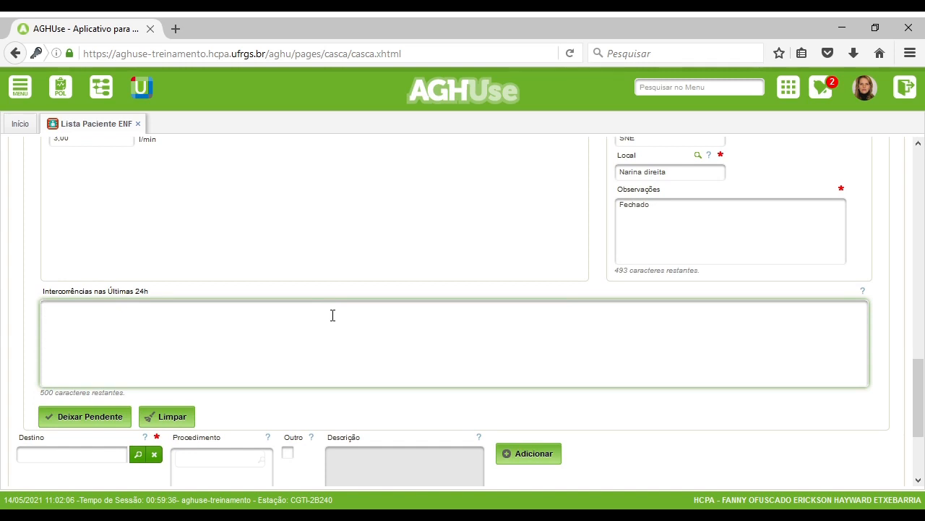
text(Nenhuma)
scroll(488, 204, down, 2)
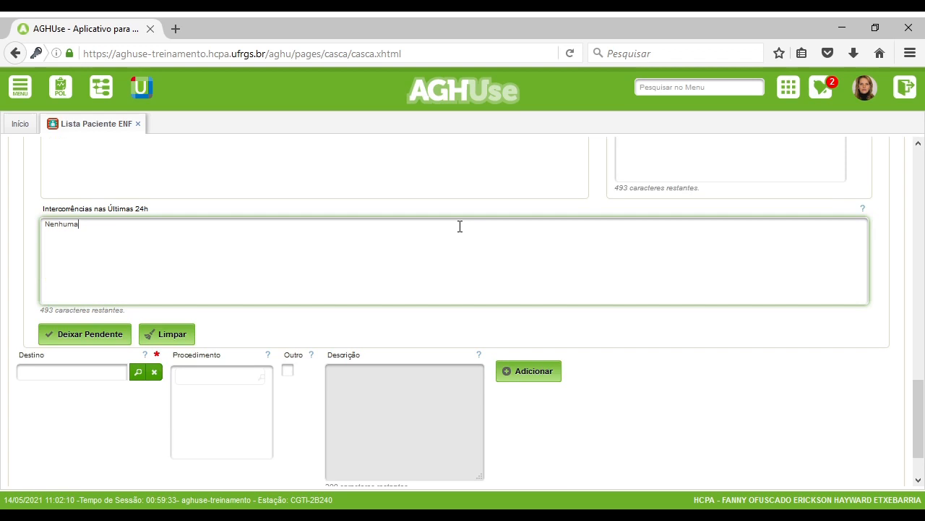
click(78, 342)
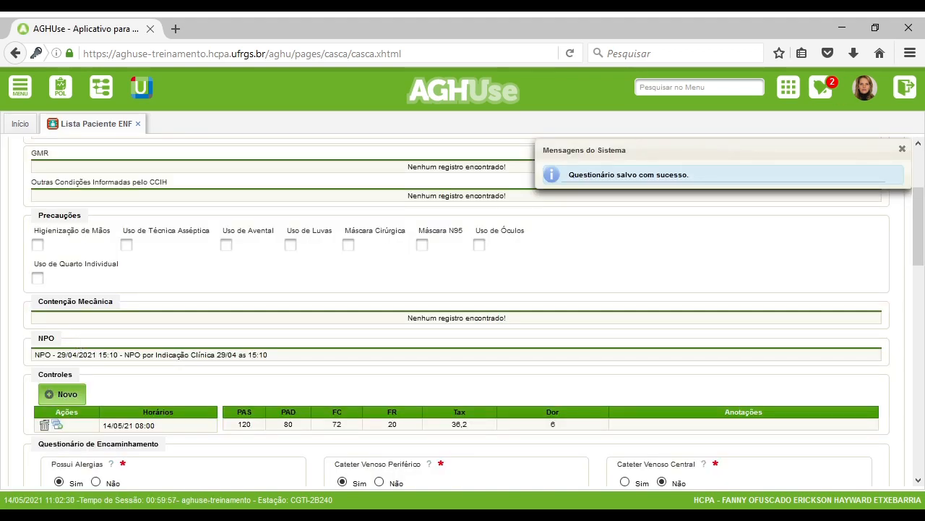
click(903, 149)
Step: Leave the referral form for the nursing patient list and open Caderno Pacientes
scroll(761, 241, down, 6)
scroll(759, 238, down, 5)
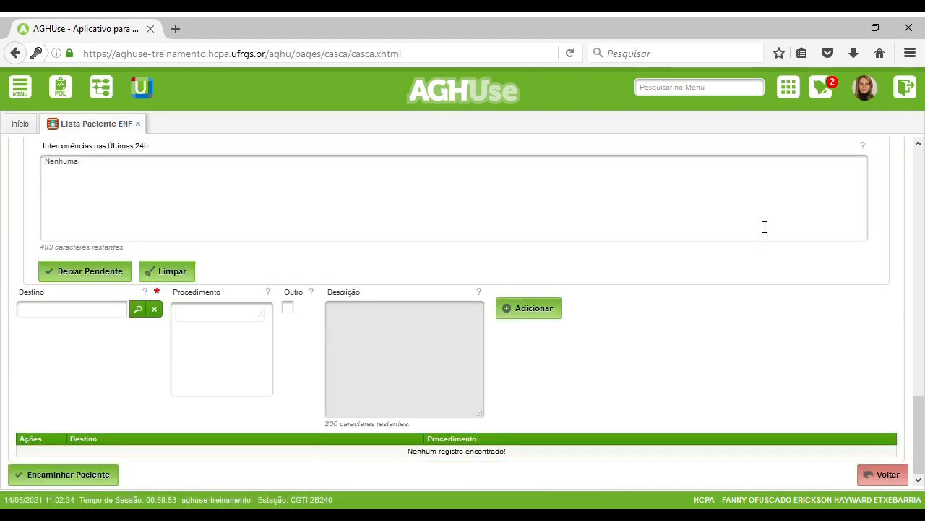
click(873, 477)
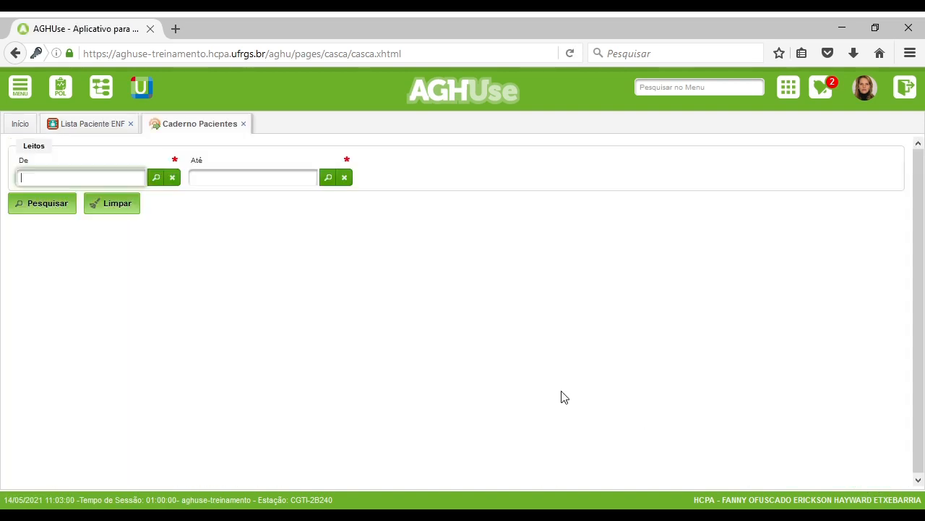
Step: Return to the nursing patient list and reopen the referral form for the patient in bed L:0707A
click(105, 126)
scroll(362, 298, down, 2)
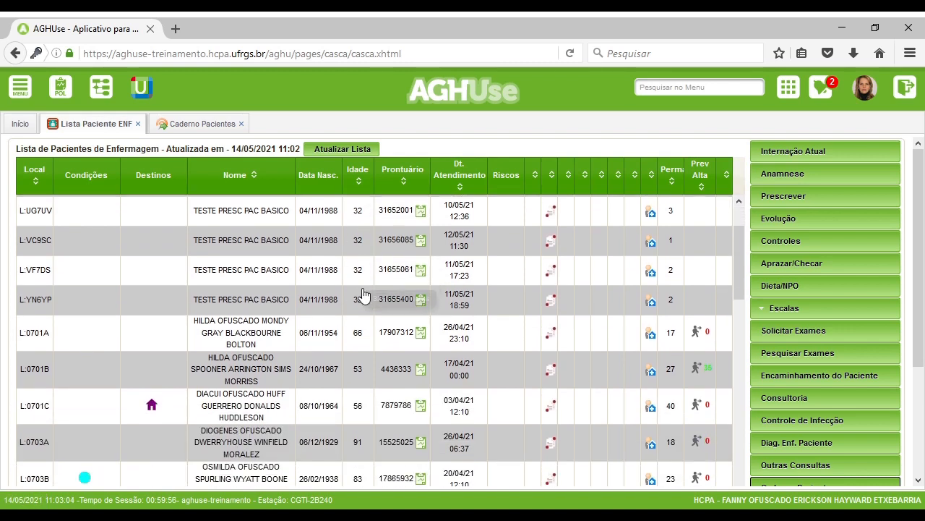
scroll(364, 296, down, 5)
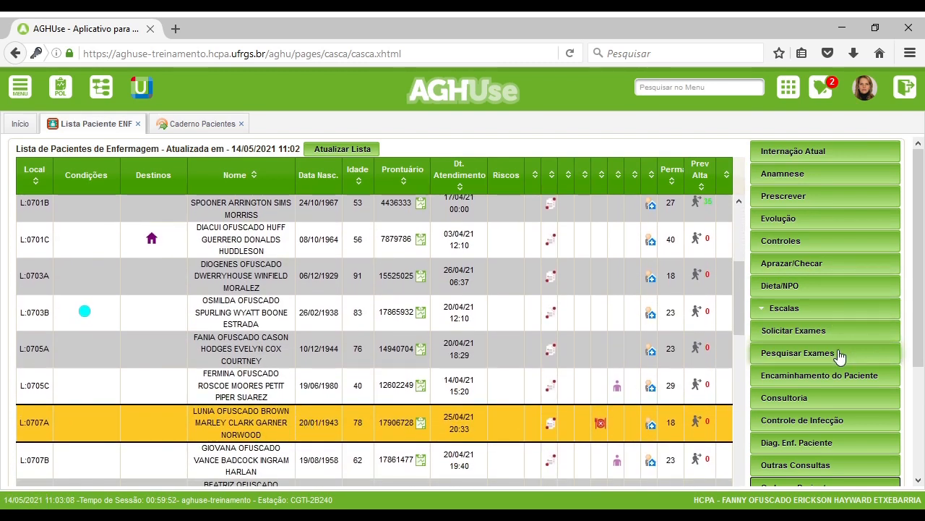
click(817, 384)
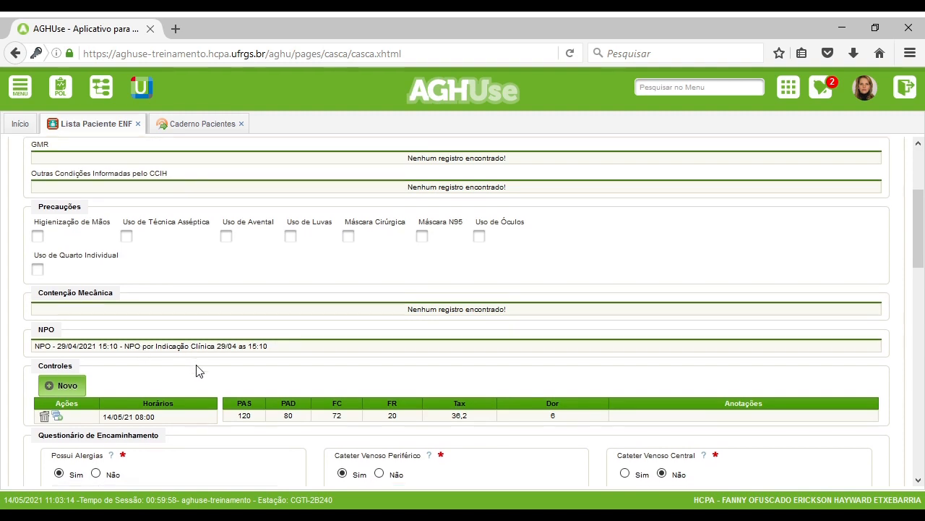
Step: Set the referral's Destino to 154 RADIOLOGIA - TOMOGRAFIA COMPUTADORIZADA, below the completed questionnaire
scroll(210, 358, down, 3)
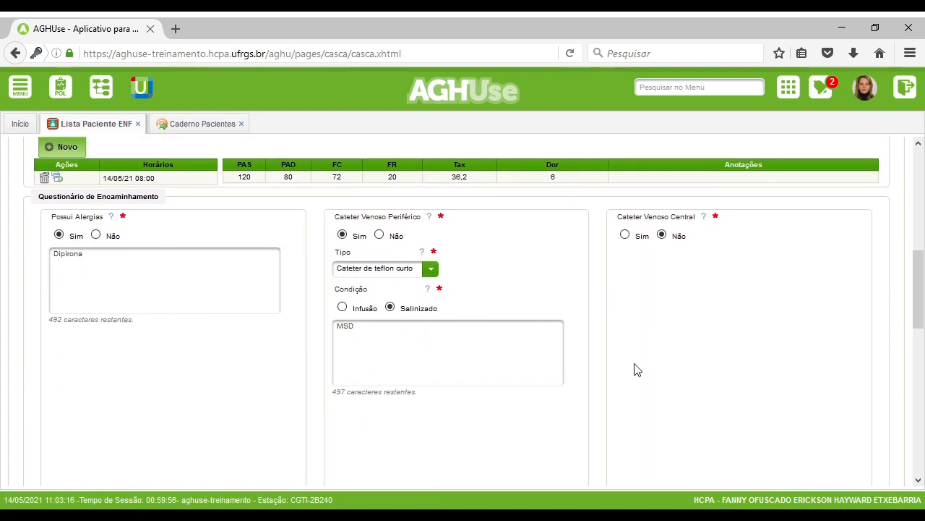
scroll(564, 403, down, 1)
scroll(454, 444, down, 4)
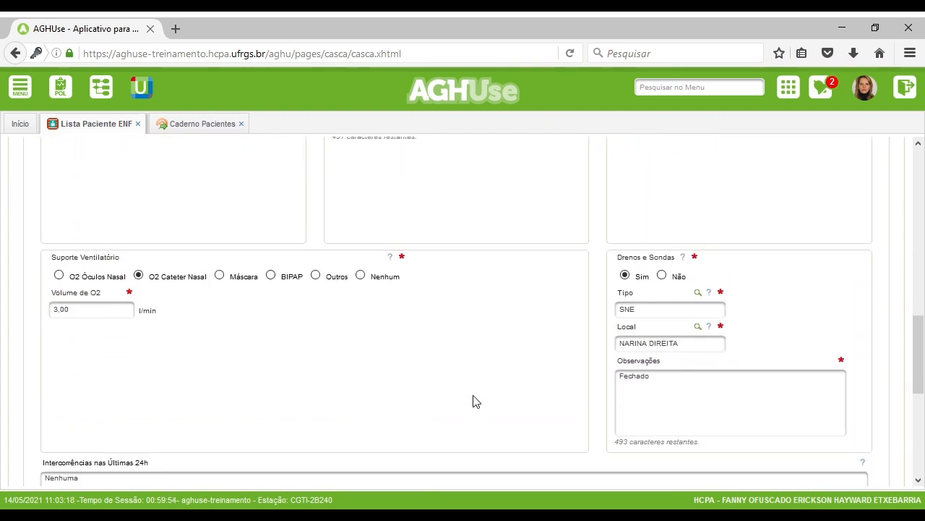
scroll(244, 391, down, 2)
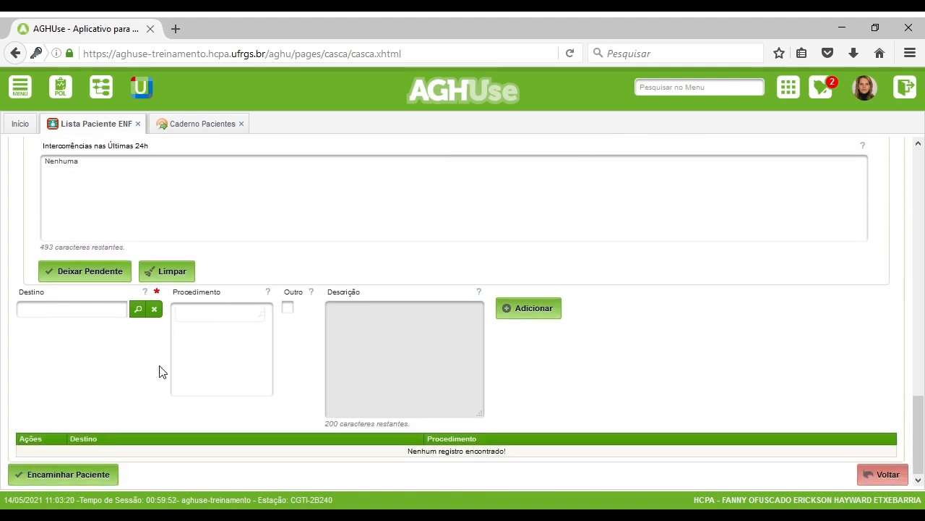
click(72, 308)
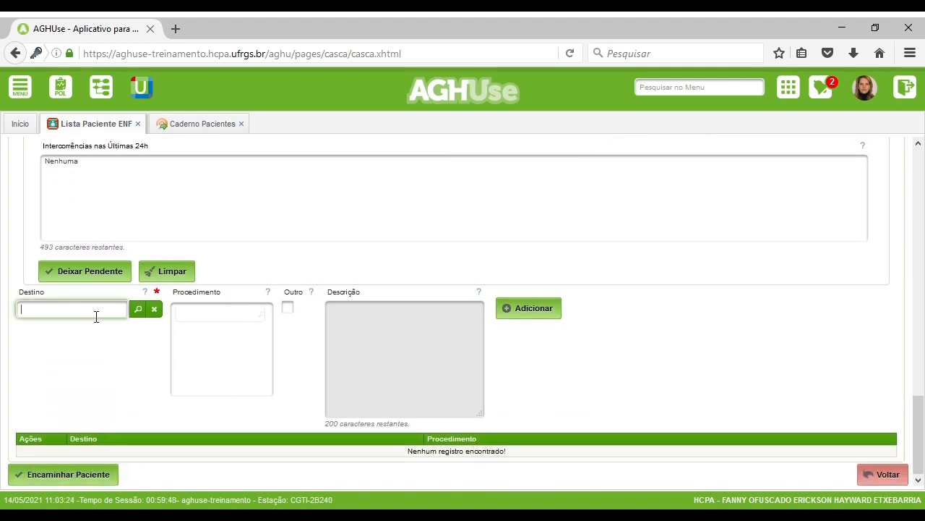
text(Bl)
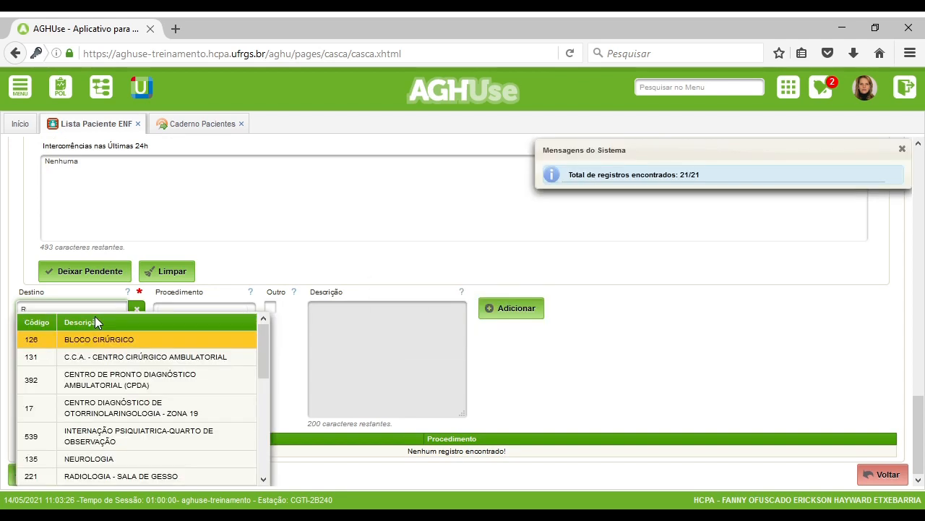
text(ad)
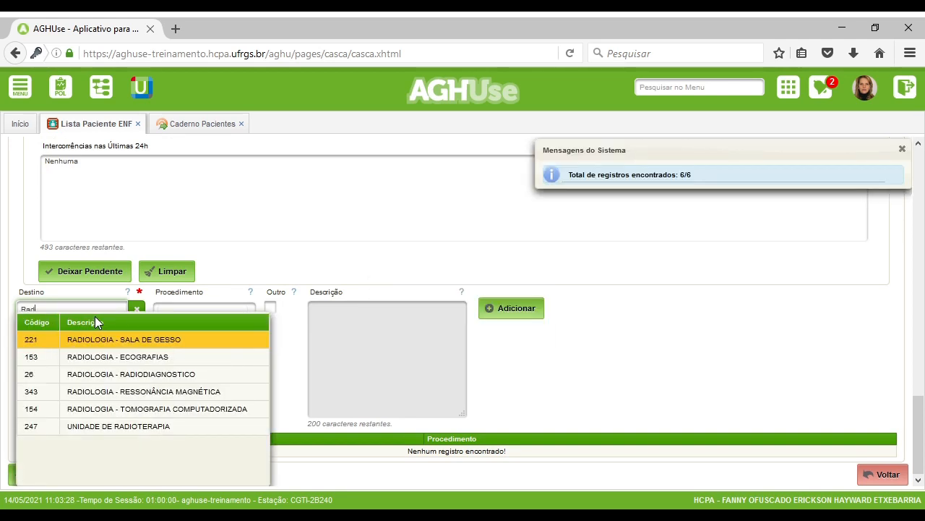
click(181, 408)
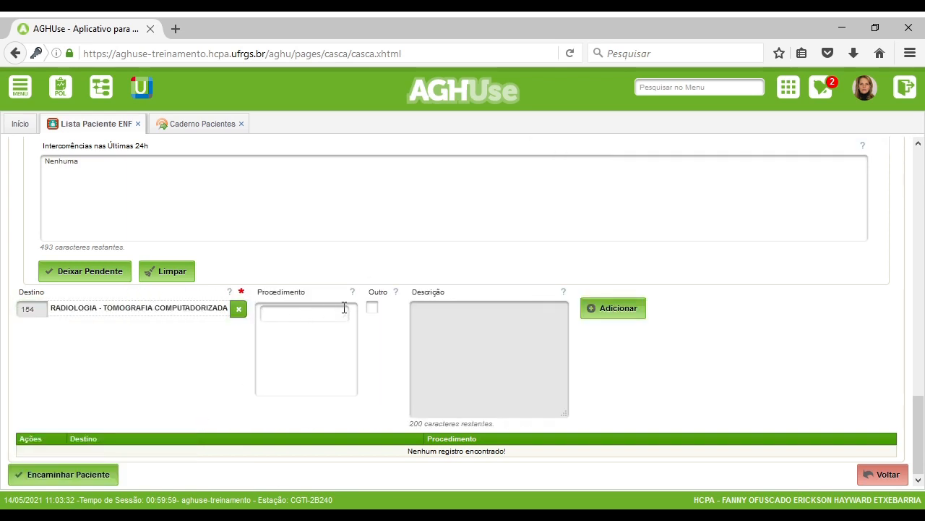
Step: Mark the procedure as Outro with the description TOMOGRAFIA DE TÓRAX and add the destination to the referral
click(372, 309)
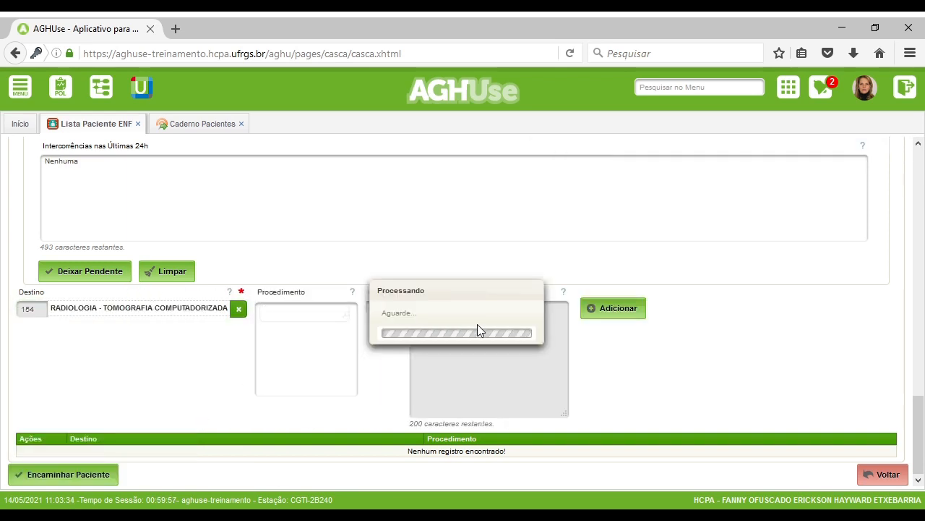
click(549, 324)
text(T)
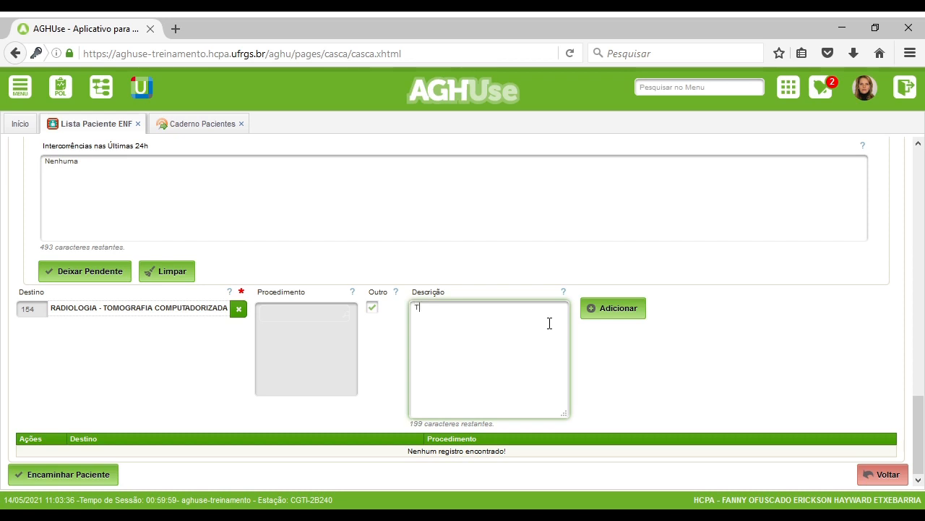
text(OMOGRAFIA DE TÓRAX)
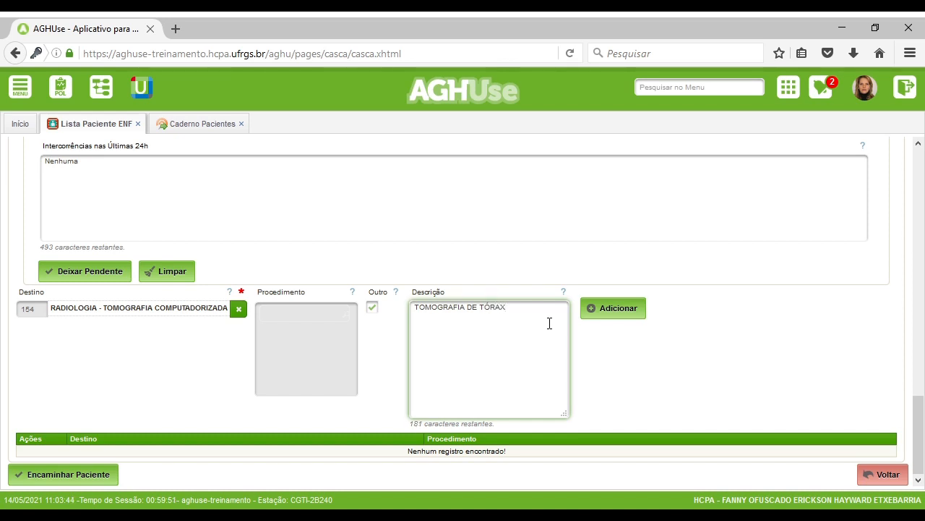
click(622, 317)
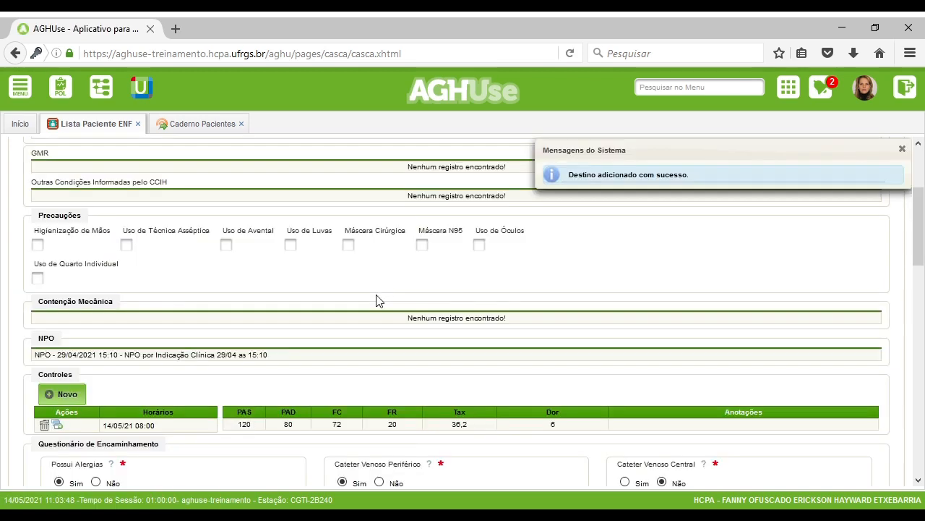
Step: Submit the patient's referral with the added destination and dismiss the system message
scroll(274, 306, down, 15)
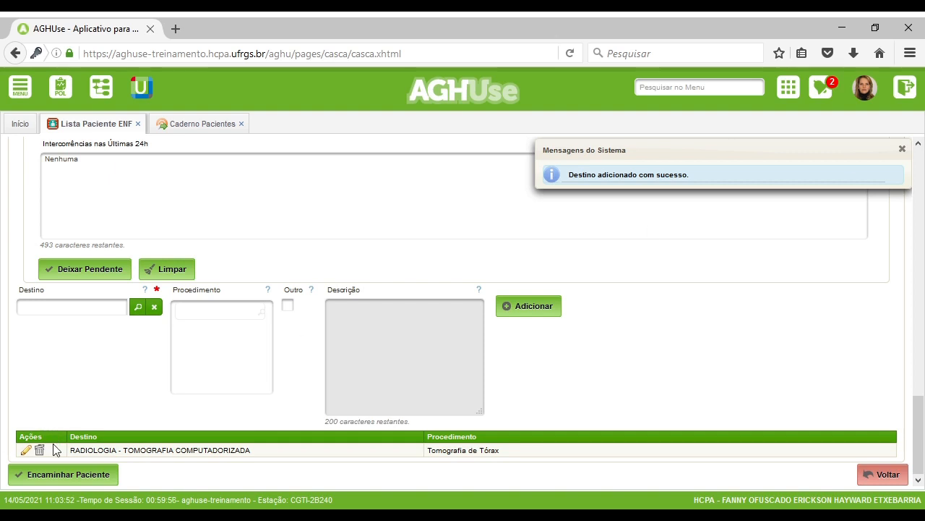
click(82, 478)
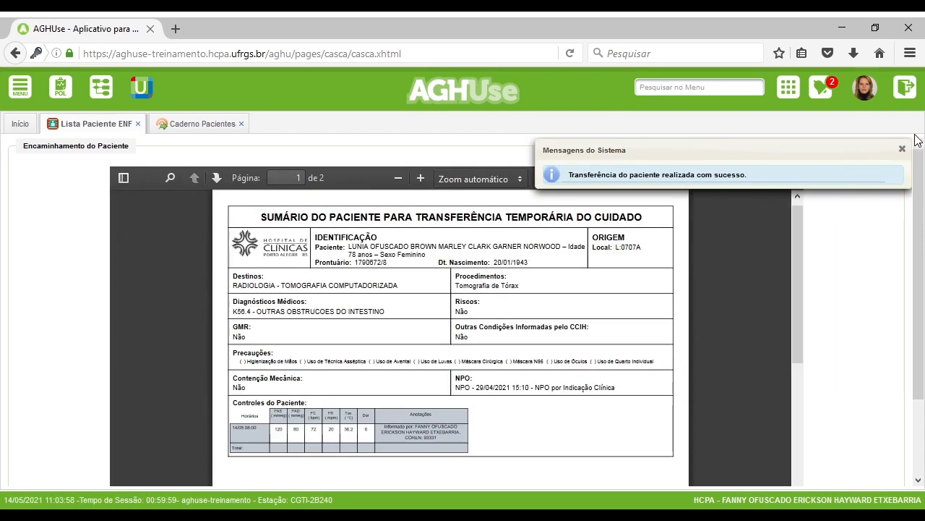
click(903, 148)
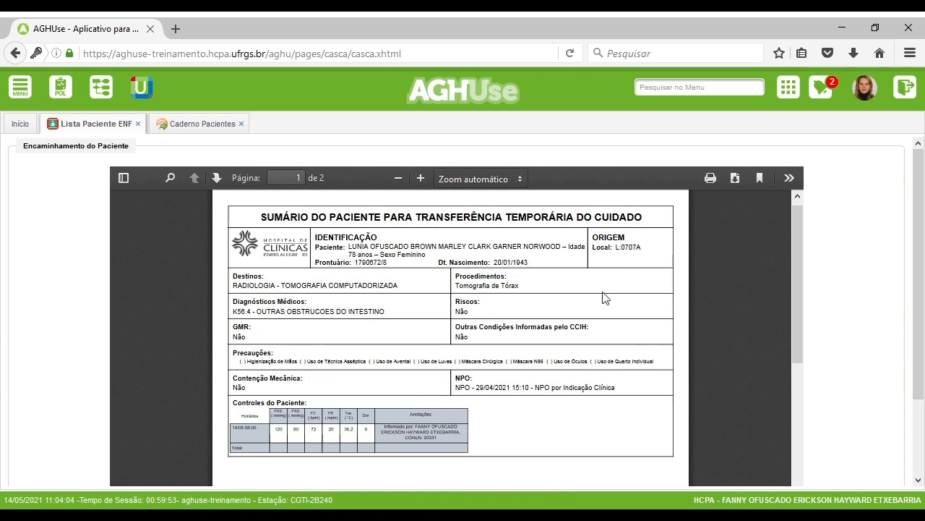
Step: Read through both pages of the temporary care transfer summary down to the signature block, and close it
scroll(603, 300, down, 3)
scroll(597, 307, down, 3)
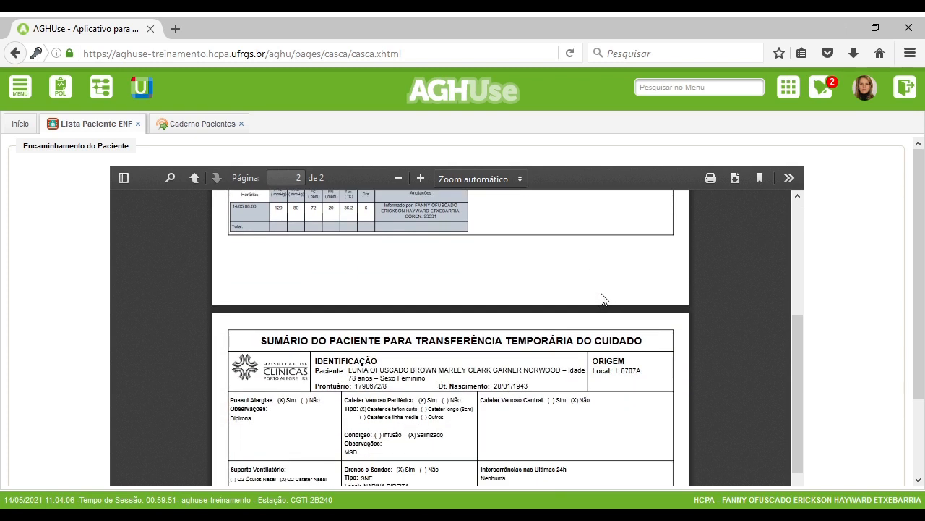
scroll(600, 306, down, 2)
scroll(603, 300, down, 1)
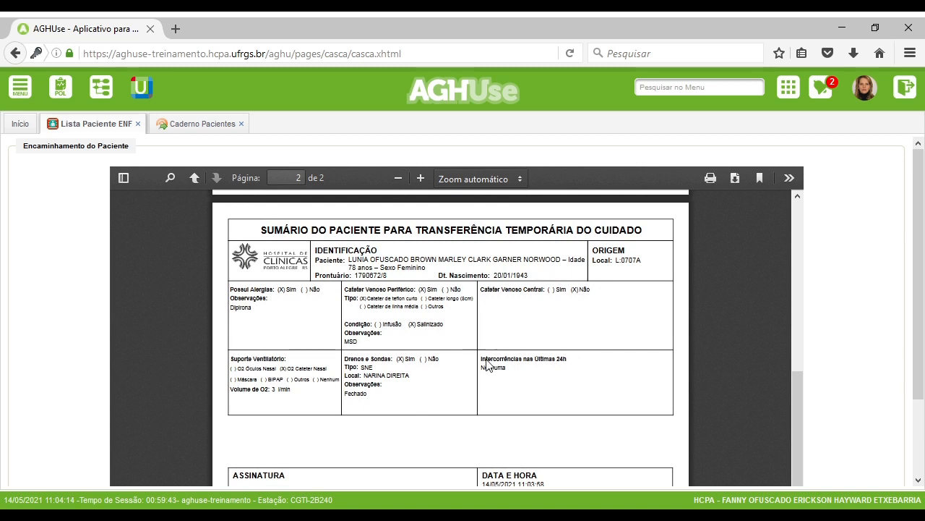
scroll(610, 367, down, 1)
scroll(623, 340, down, 3)
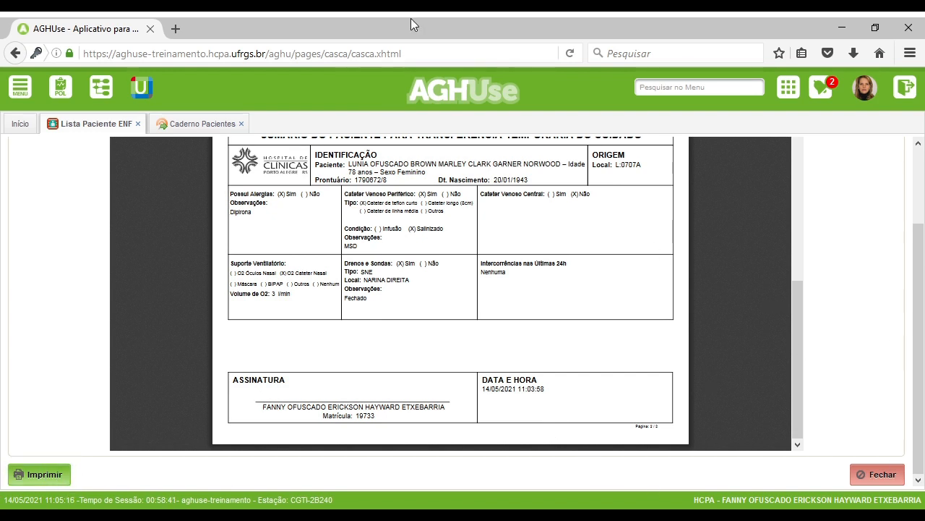
click(878, 474)
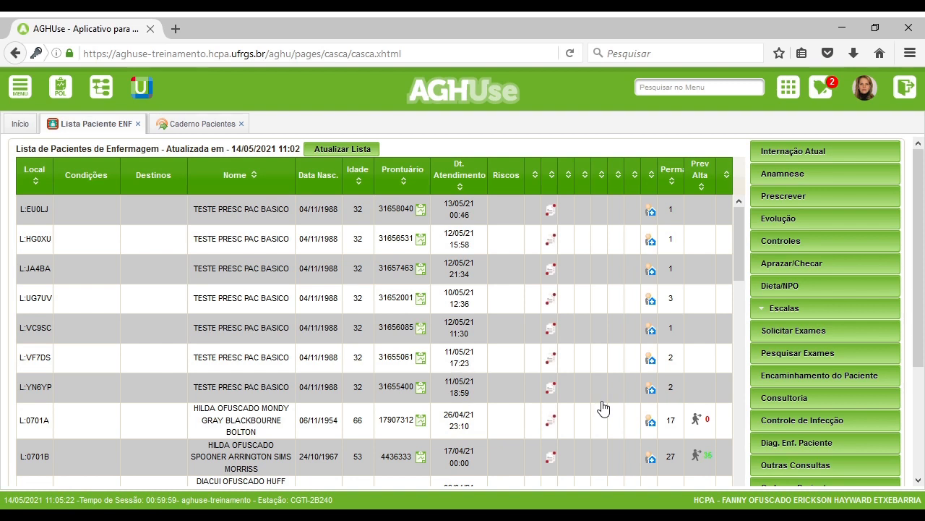
Step: View the transfer options available for the patient in bed L:0707A and close them without choosing any
scroll(324, 380, down, 2)
scroll(329, 372, down, 5)
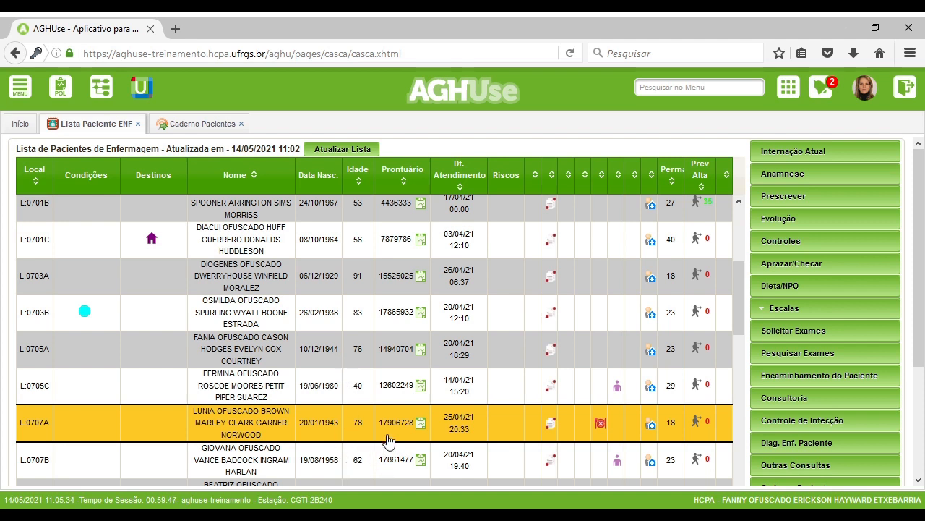
click(822, 381)
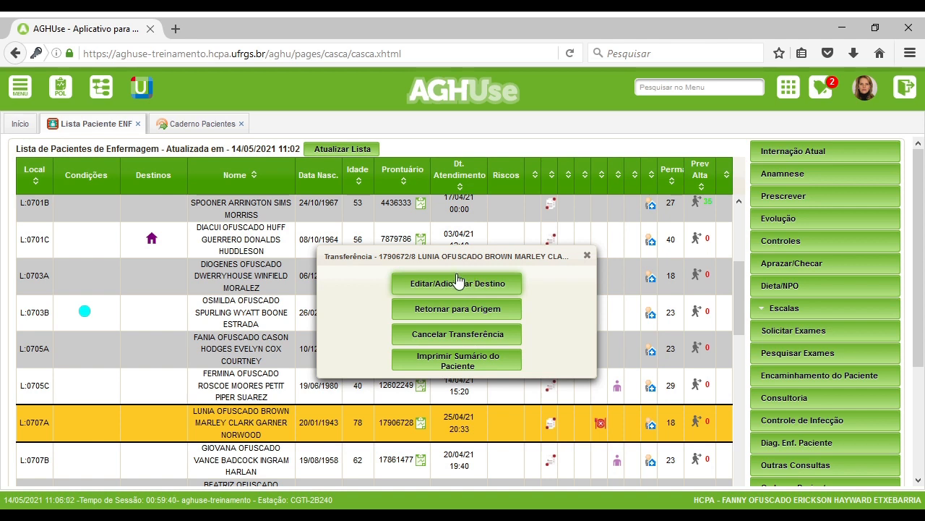
click(587, 257)
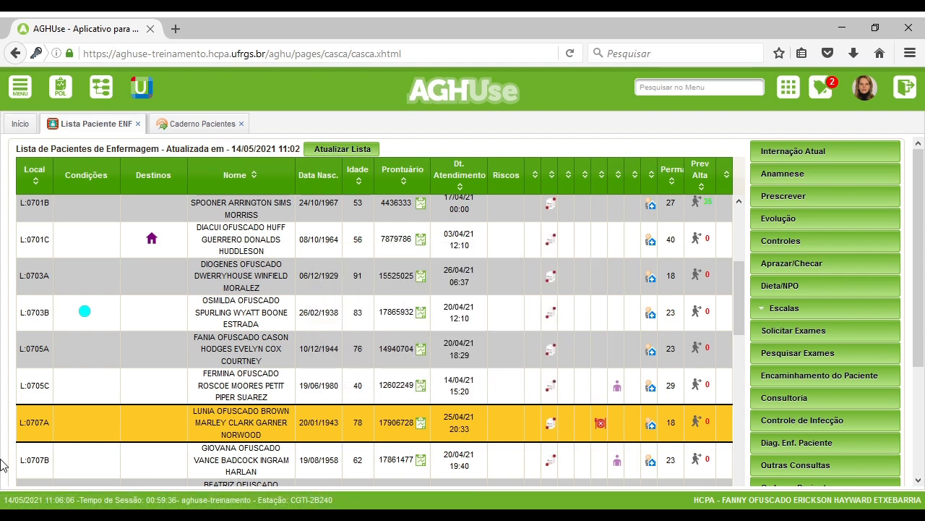